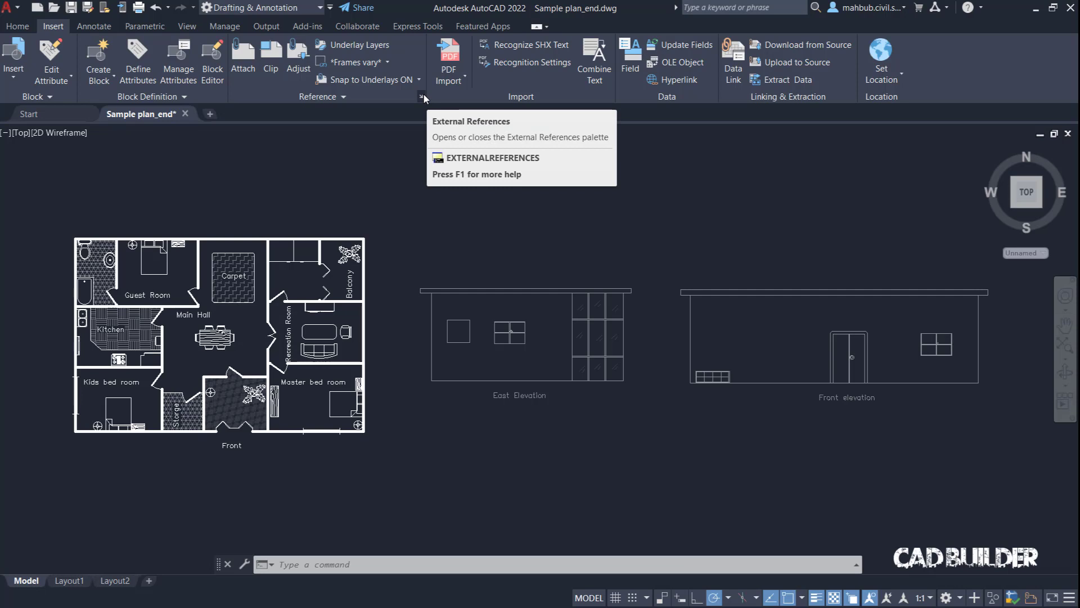
Open the External References palette beside the floor plan and widen it to show the size, type and date columns.
left_click(422, 97)
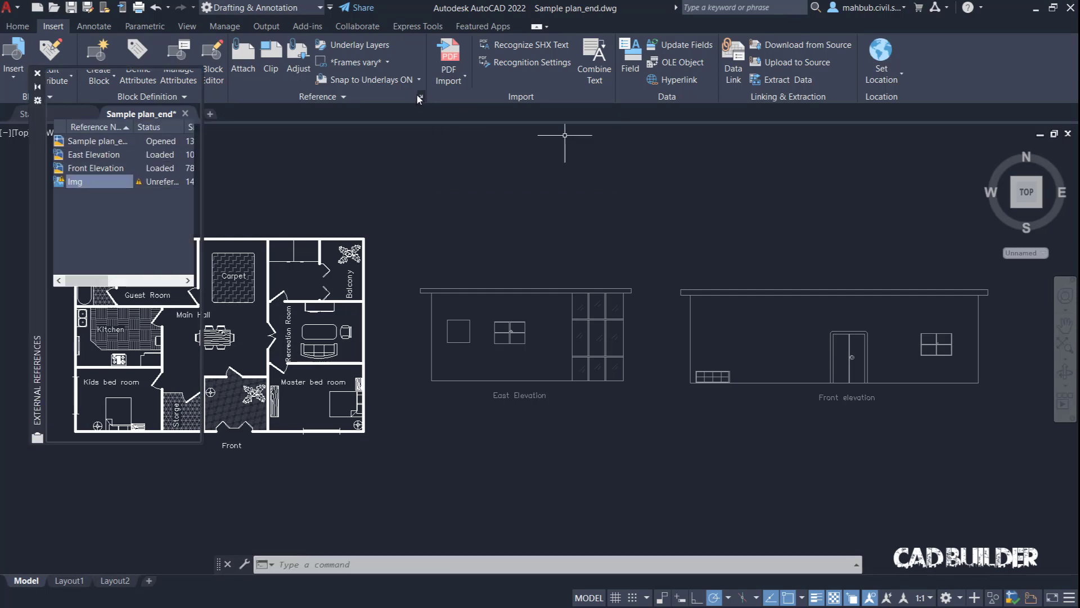
left_click_drag(42, 119, 315, 180)
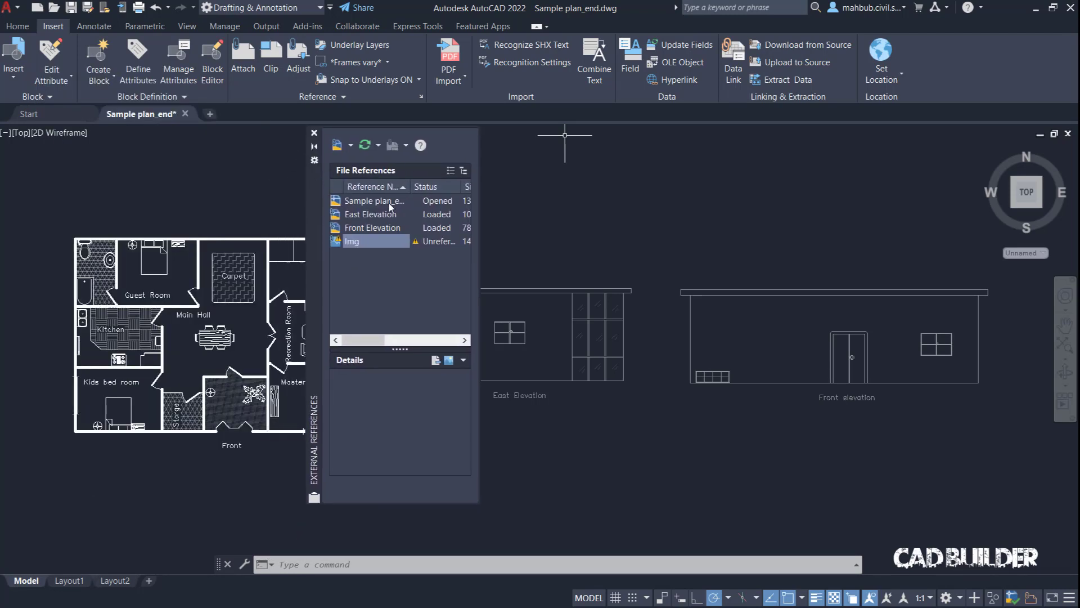
left_click(314, 133)
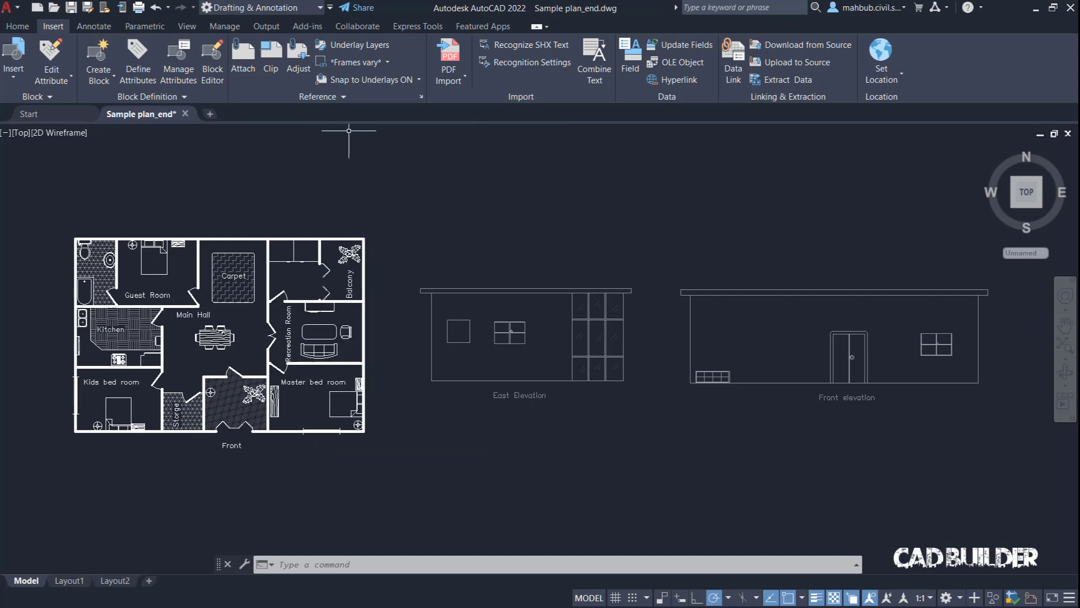
left_click(1034, 600)
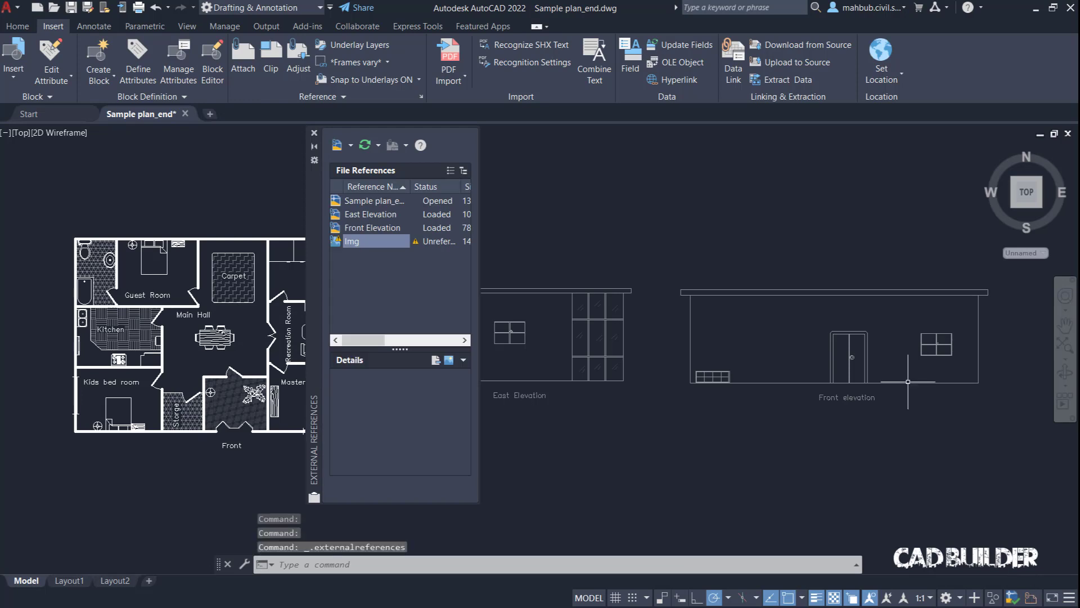
left_click_drag(480, 176, 636, 176)
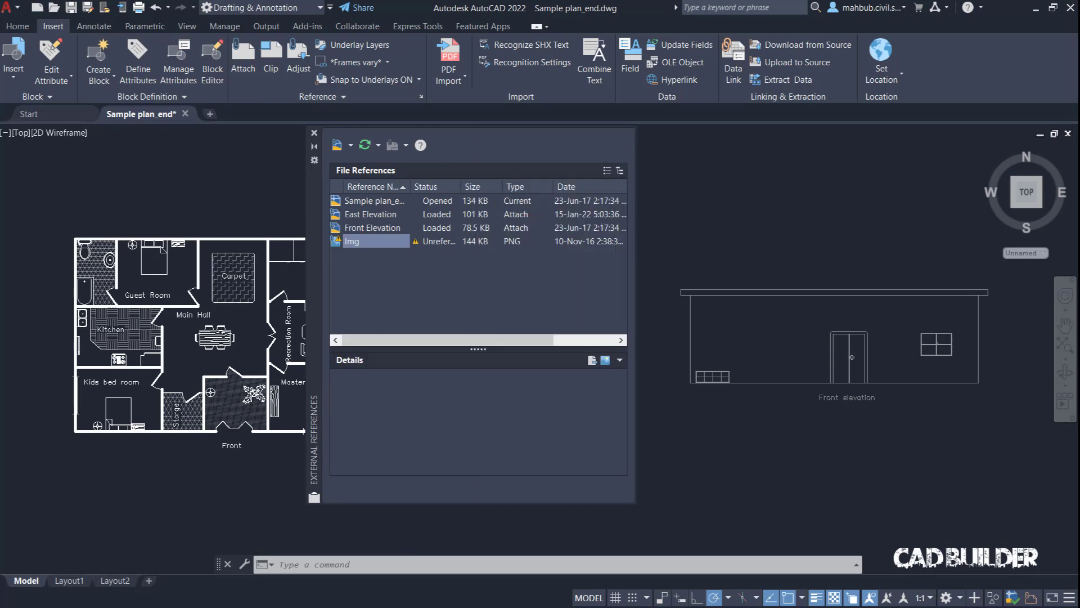
Examine the details of Sample plan_end, East Elevation and Front Elevation in the file references list, keeping the palette clear of the elevations.
left_click(362, 202)
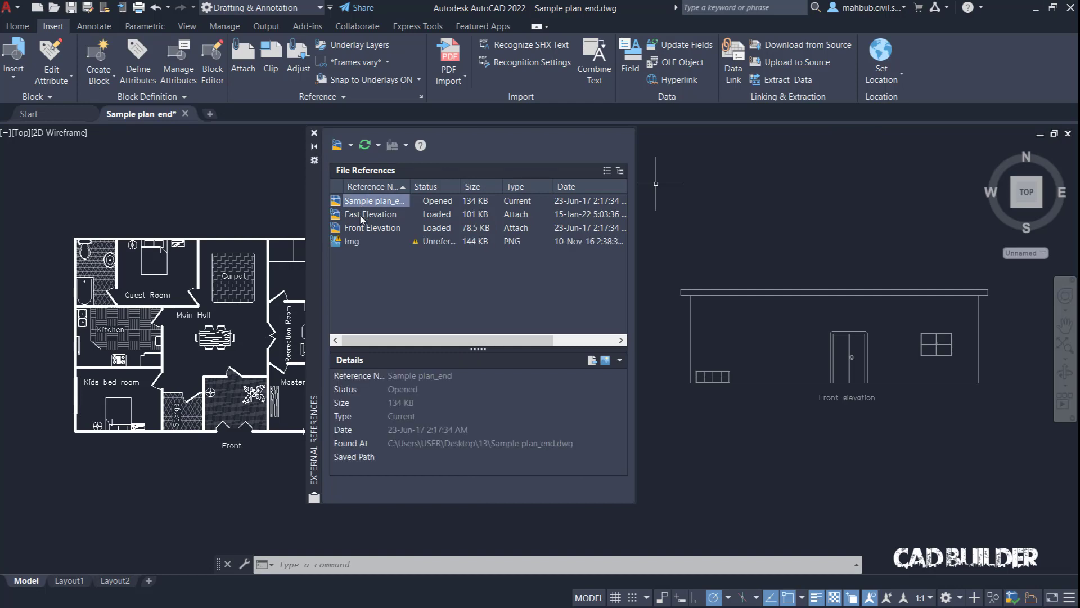
left_click(360, 217)
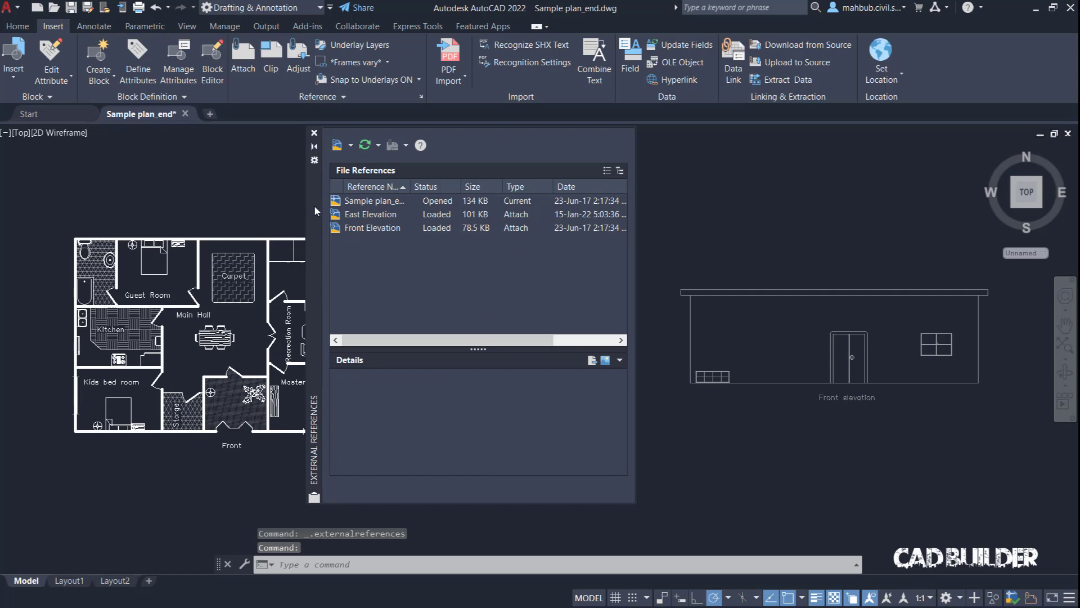
left_click_drag(318, 204, 386, 198)
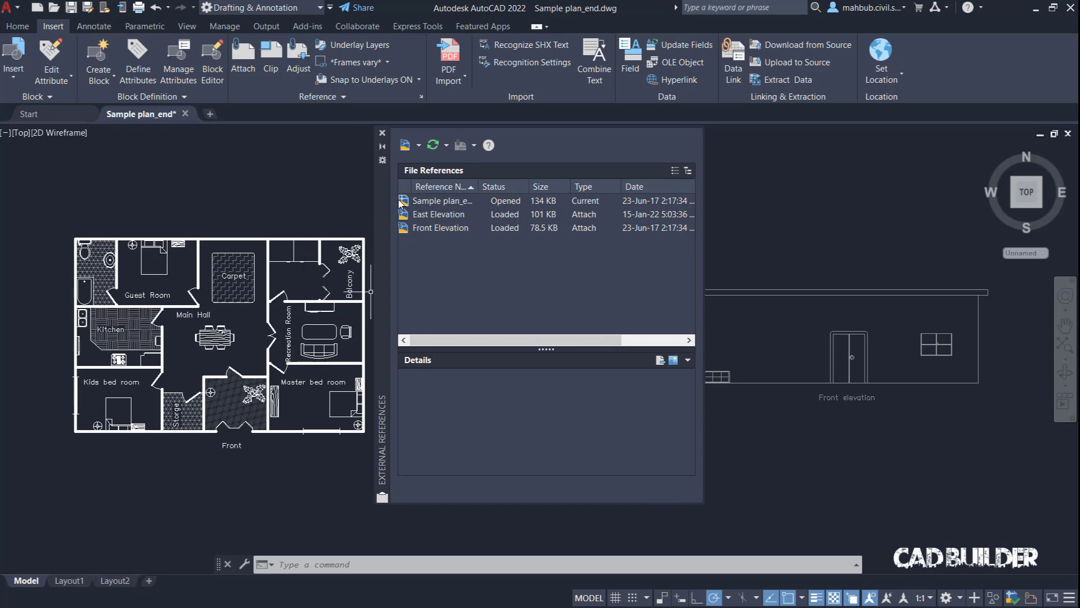
mouse_move(404, 202)
left_click_drag(383, 175, 63, 183)
left_click(133, 223)
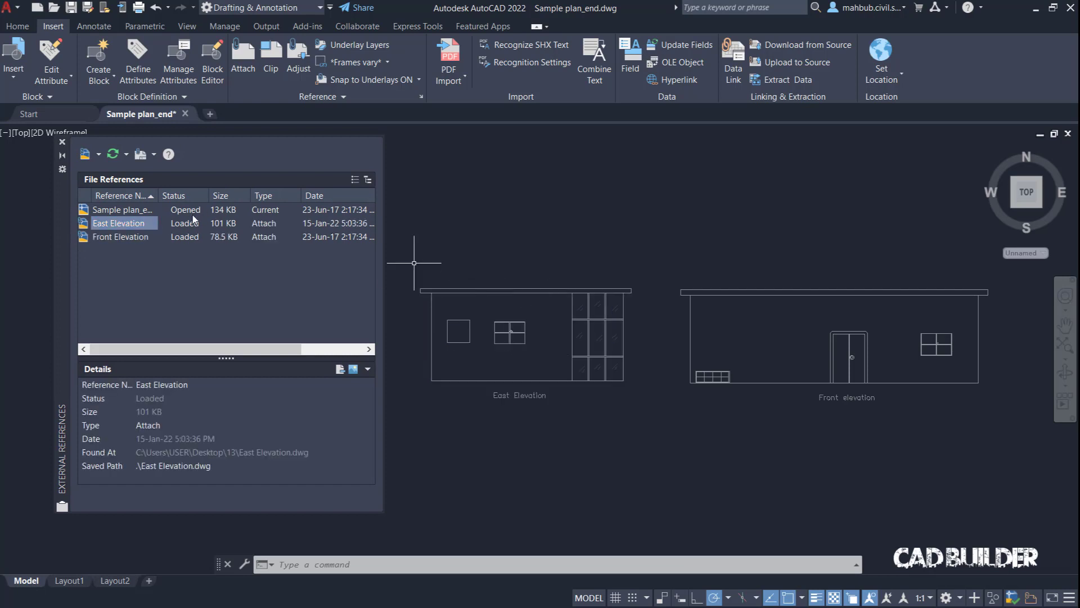
left_click(136, 237)
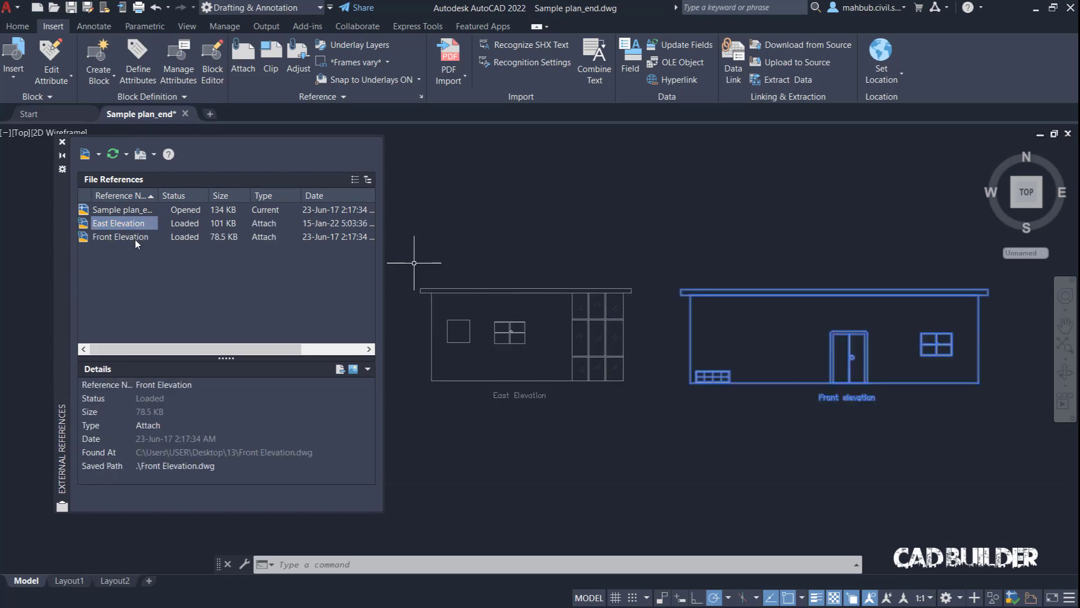
mouse_move(135, 238)
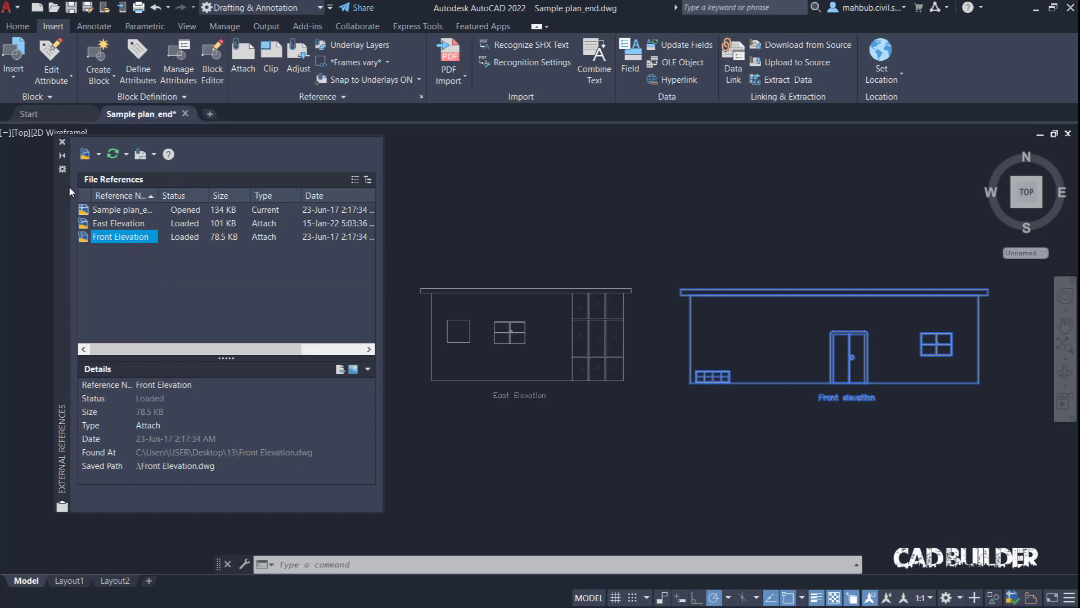
left_click_drag(69, 186, 374, 172)
left_click(433, 214)
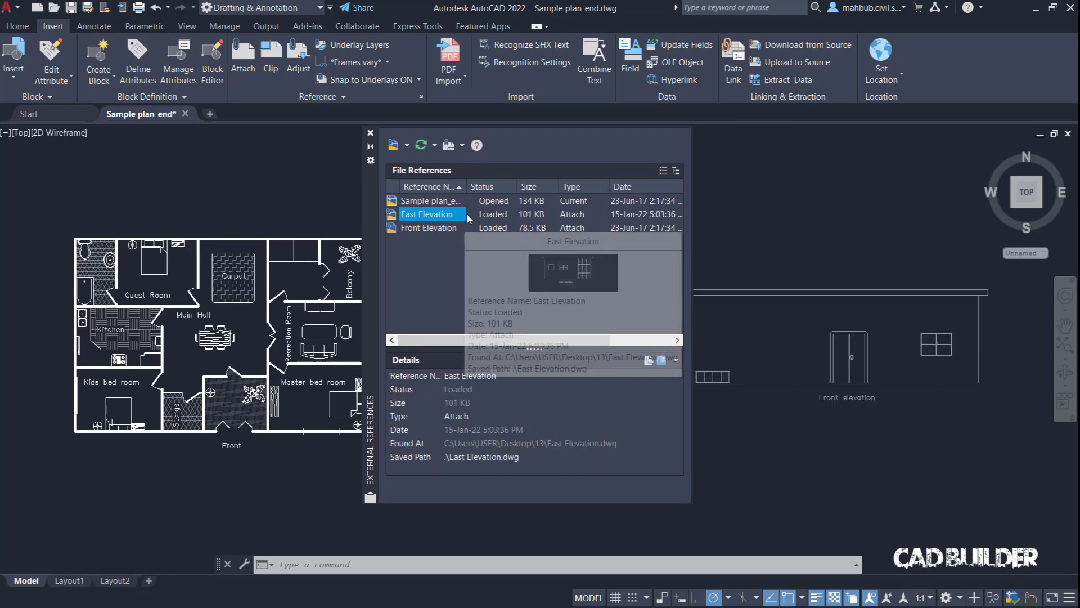
mouse_move(447, 217)
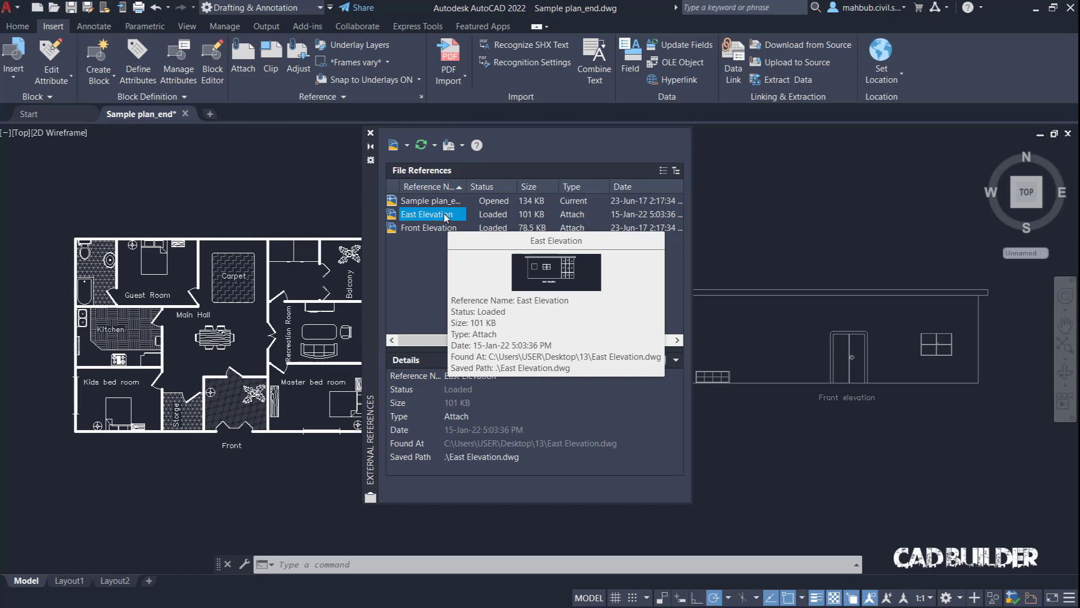
left_click(427, 226)
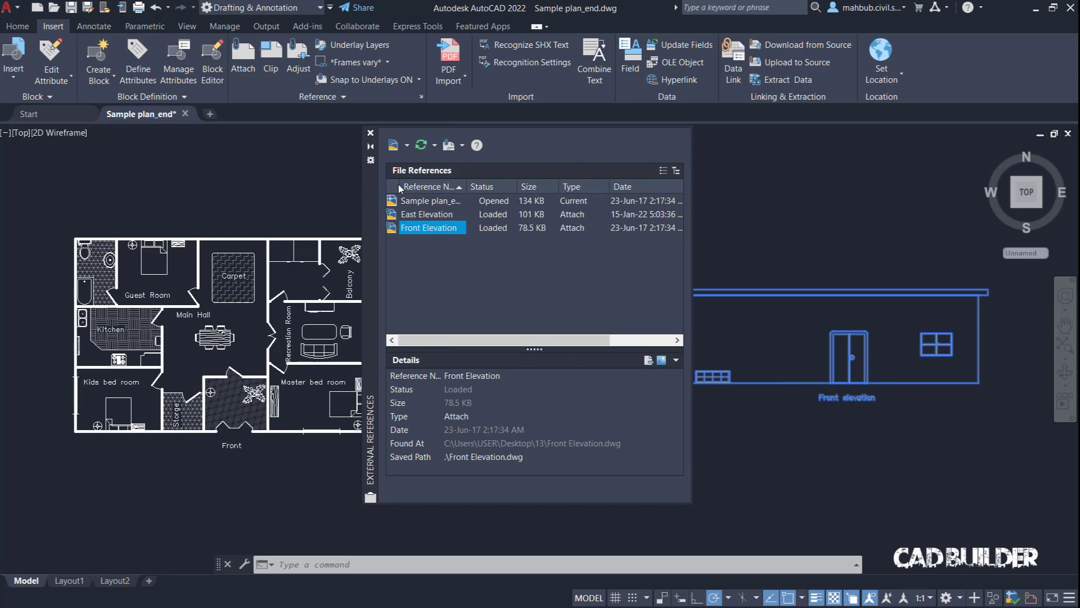
Open the East Elevation reference as its own drawing from the references list, and close that drawing again.
left_click_drag(370, 175, 68, 176)
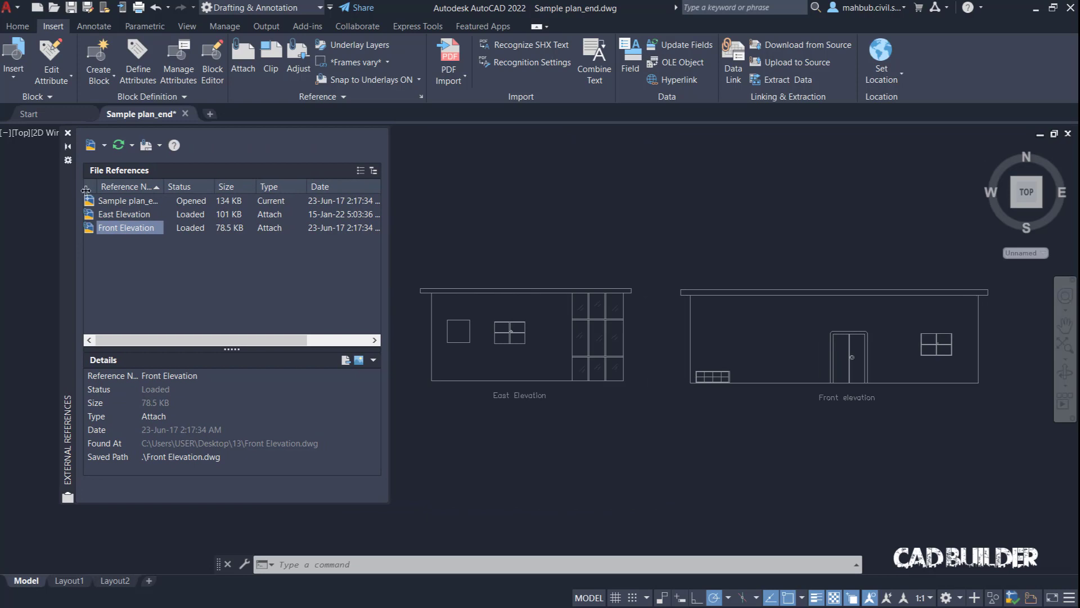
left_click(129, 214)
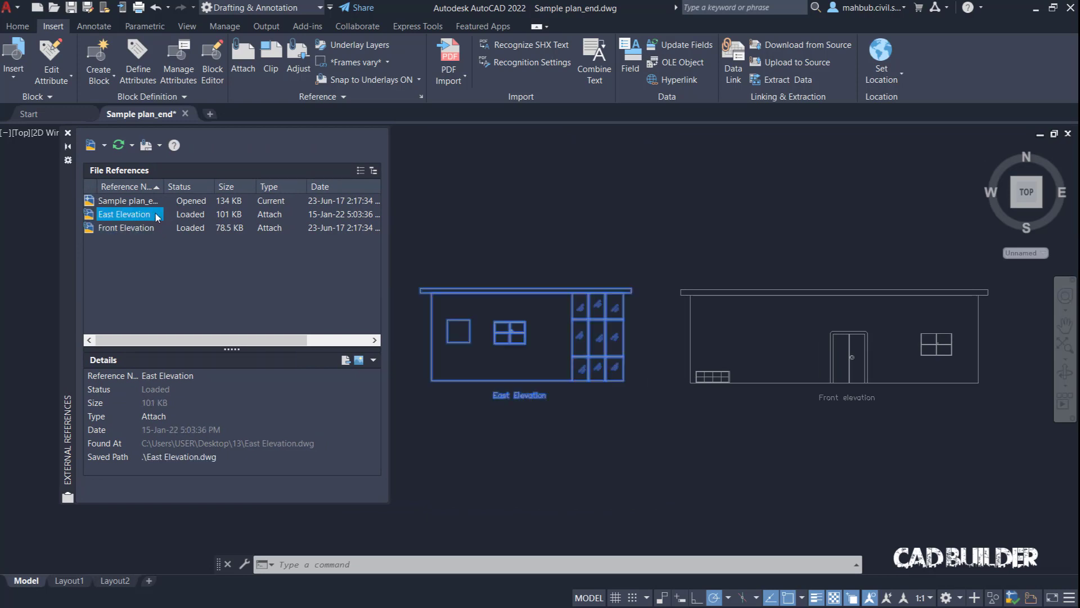
right_click(157, 218)
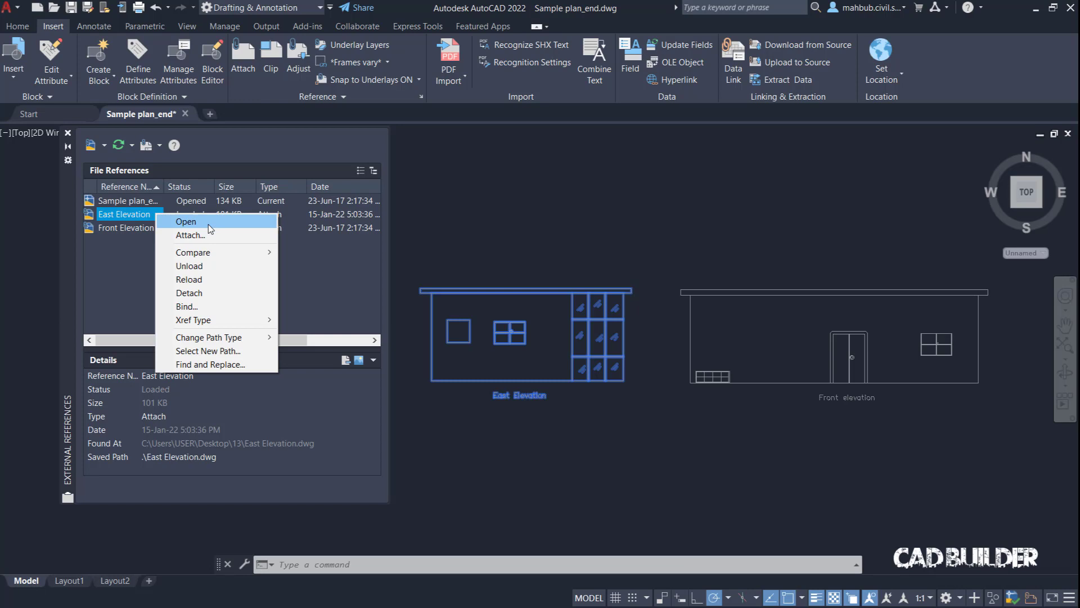
left_click(186, 221)
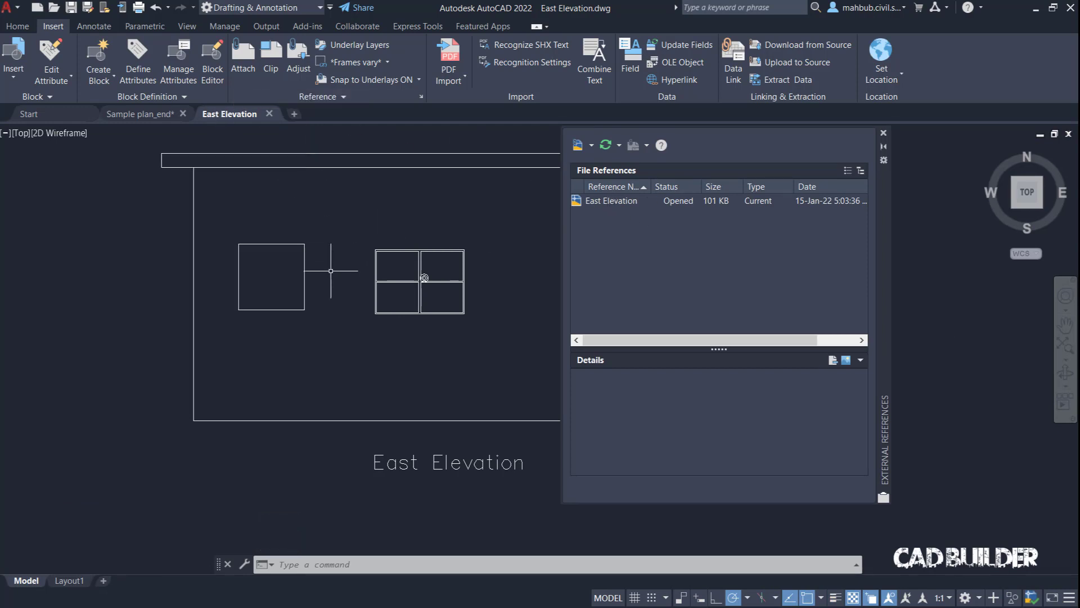
left_click(271, 113)
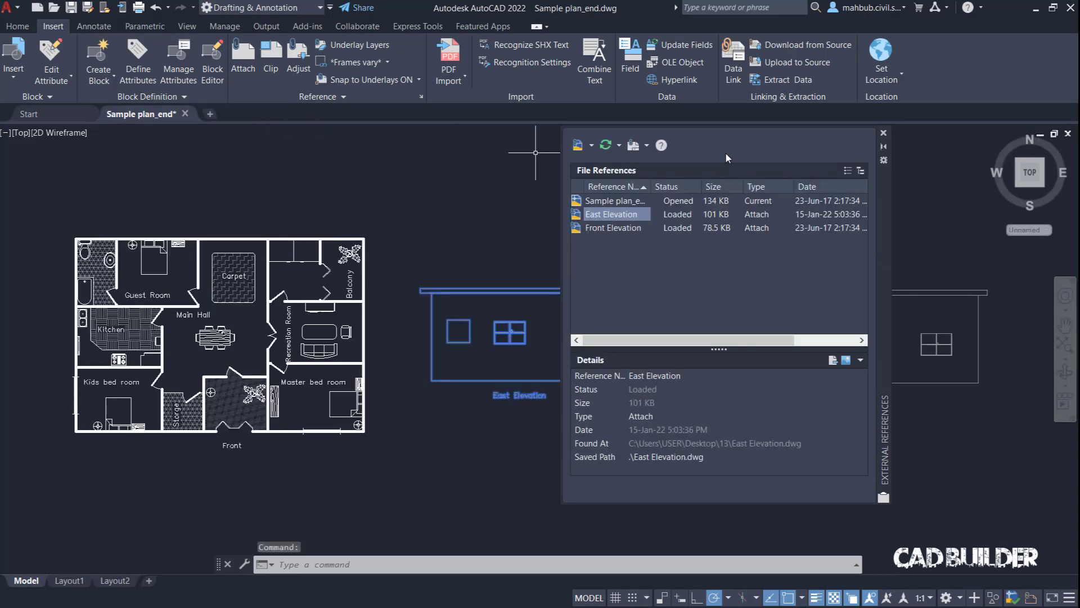
Move the palette clear of the elevations, unload the East Elevation reference and reload it.
mouse_move(879, 181)
left_mouse_down()
mouse_move(8, 202)
mouse_move(102, 204)
left_mouse_up()
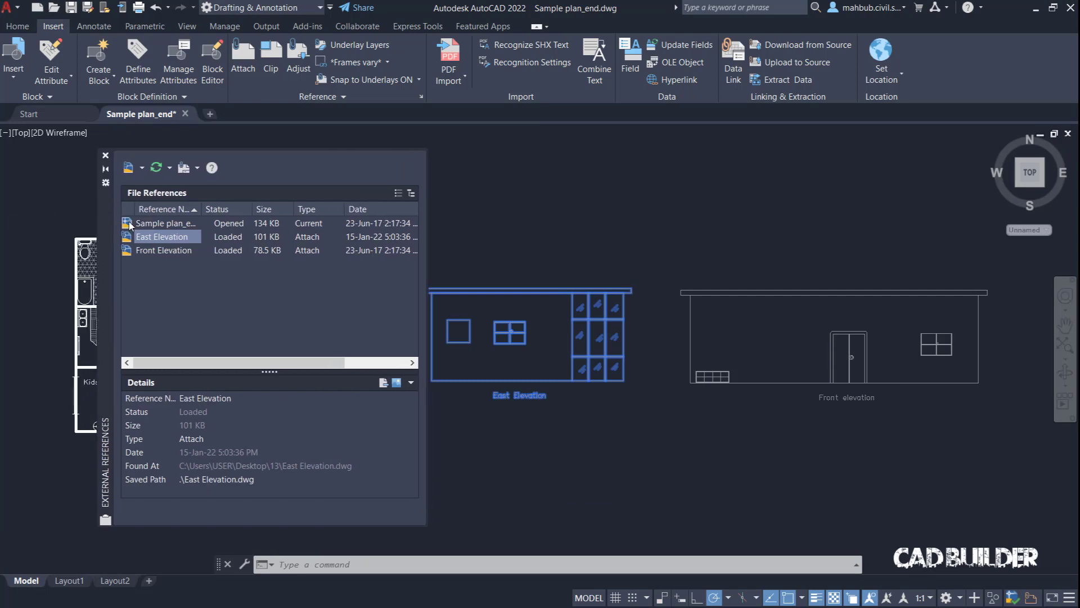
right_click(186, 236)
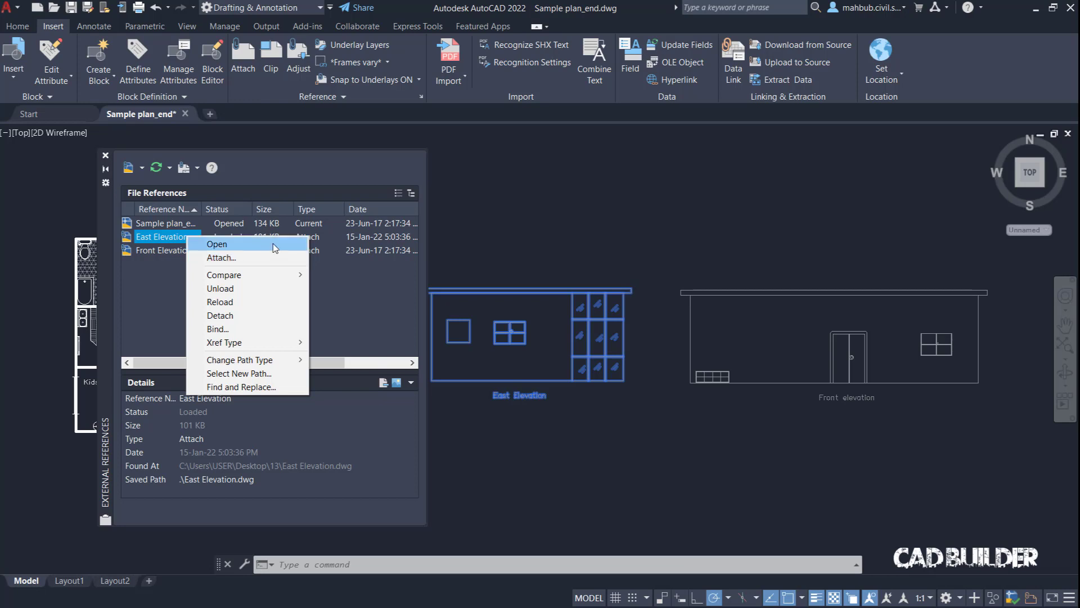
left_click(350, 166)
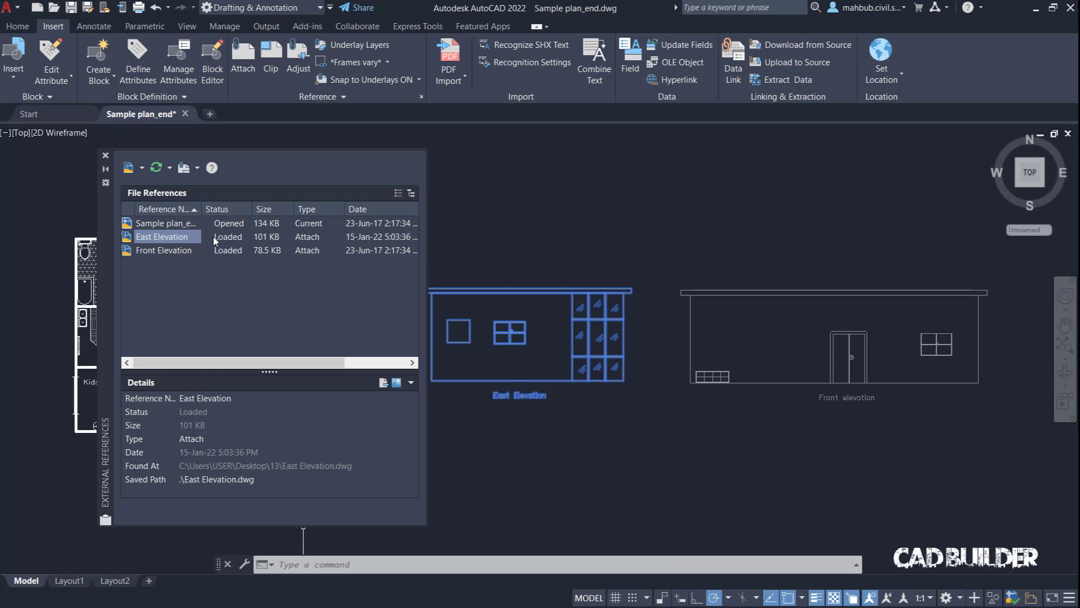
mouse_move(202, 237)
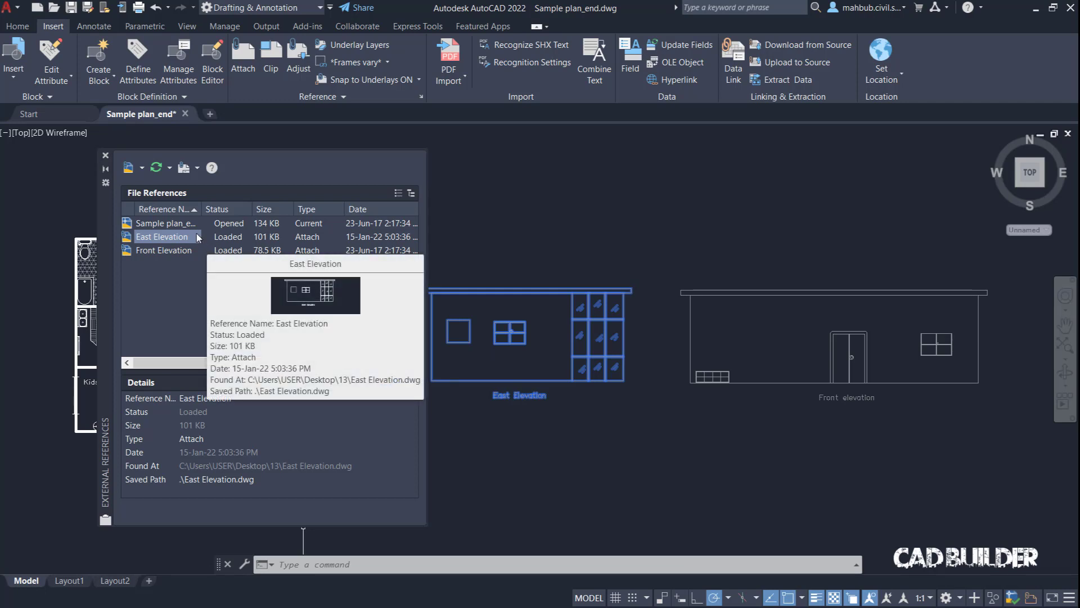
right_click(197, 235)
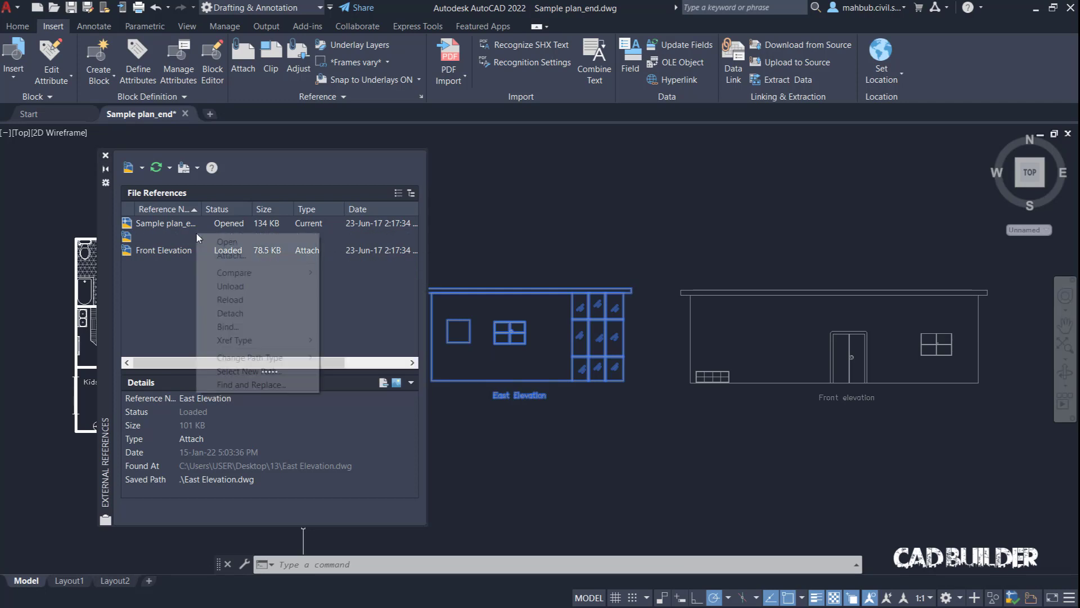
left_click(242, 287)
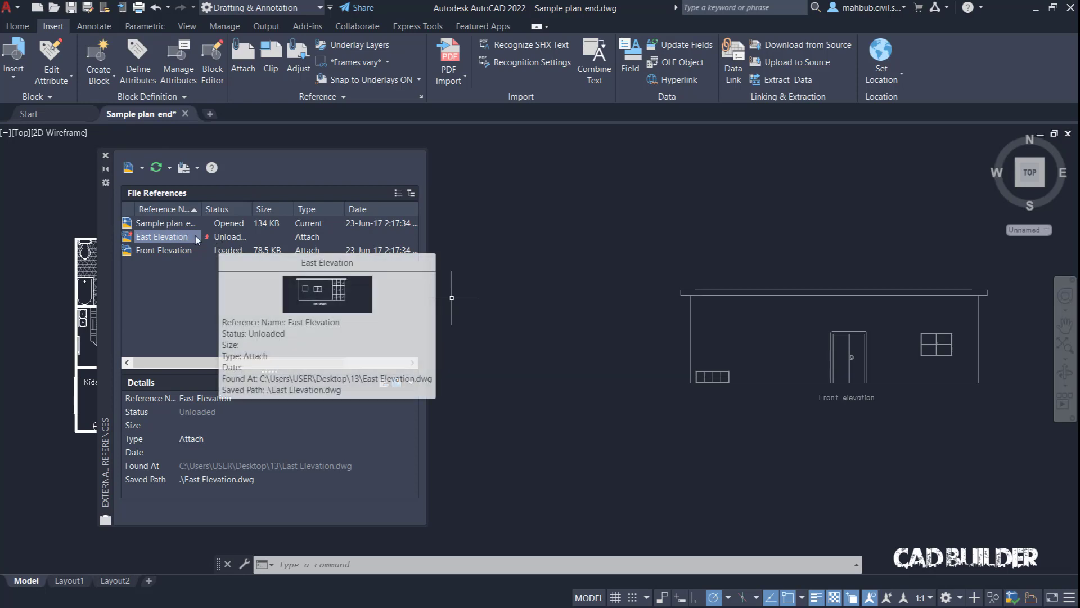
right_click(180, 238)
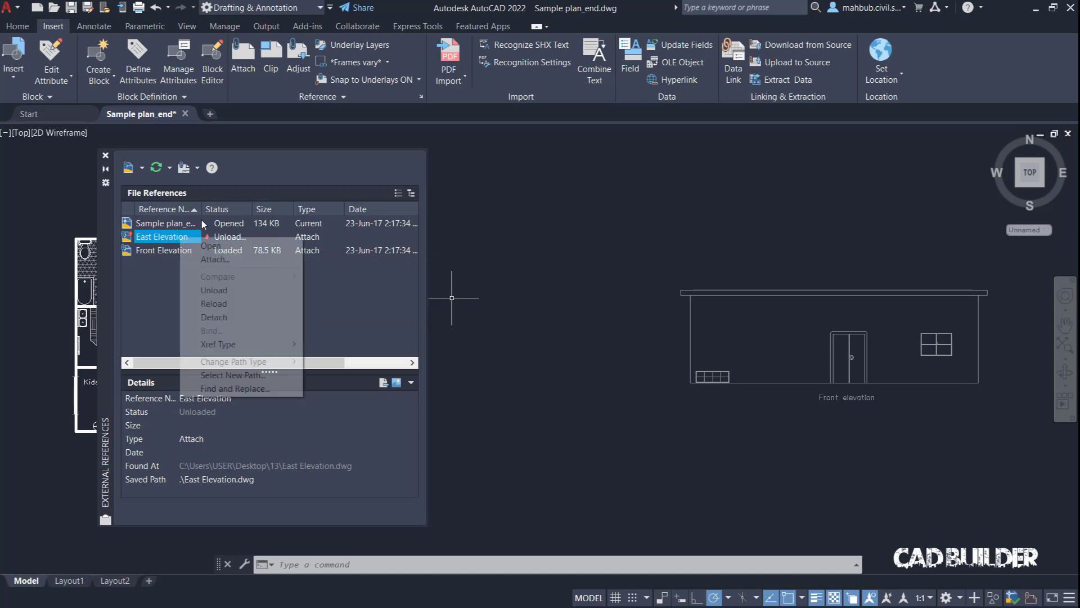
left_click(229, 304)
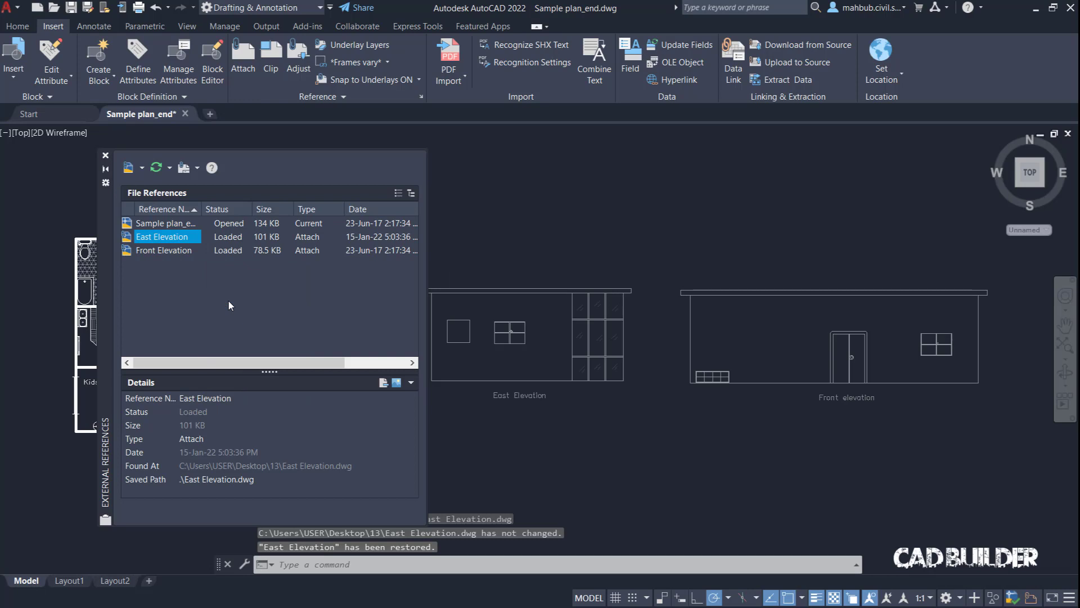
Detach the Front Elevation reference from the drawing and undo the detachment.
left_click(175, 251)
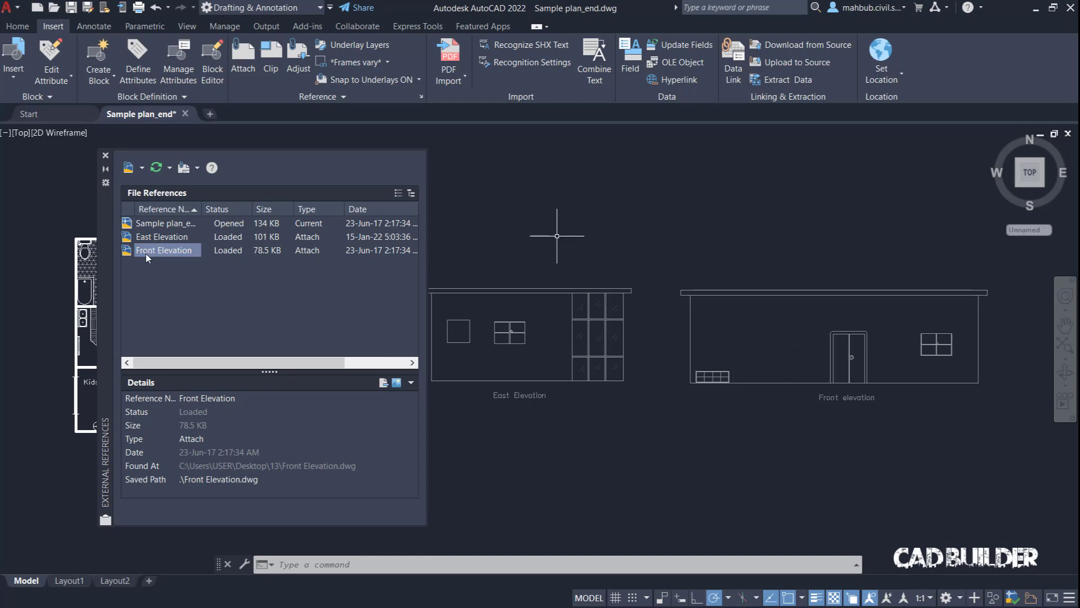
right_click(191, 251)
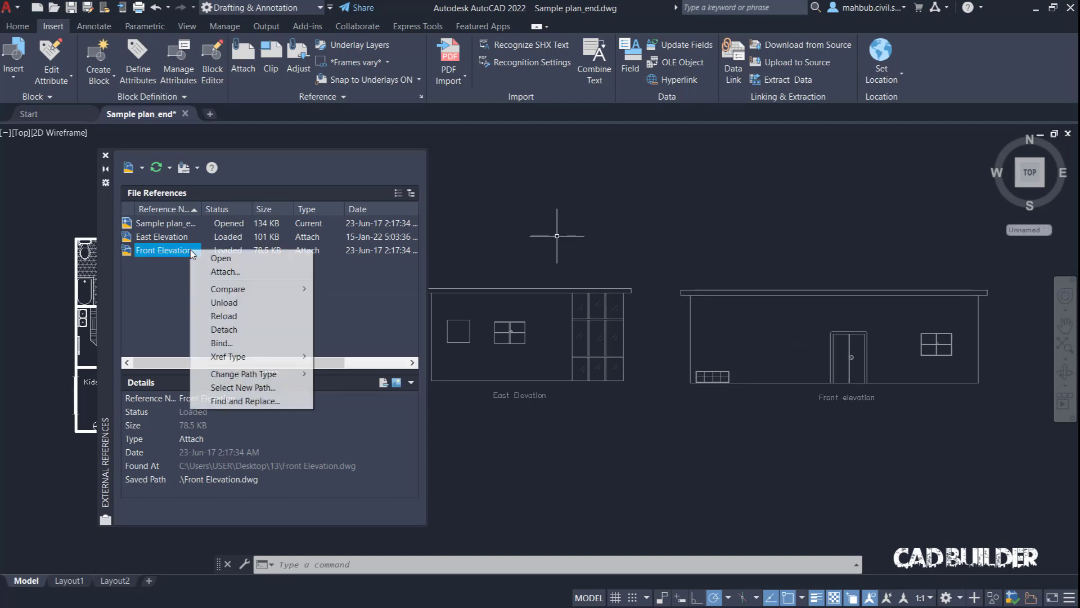
left_click(252, 329)
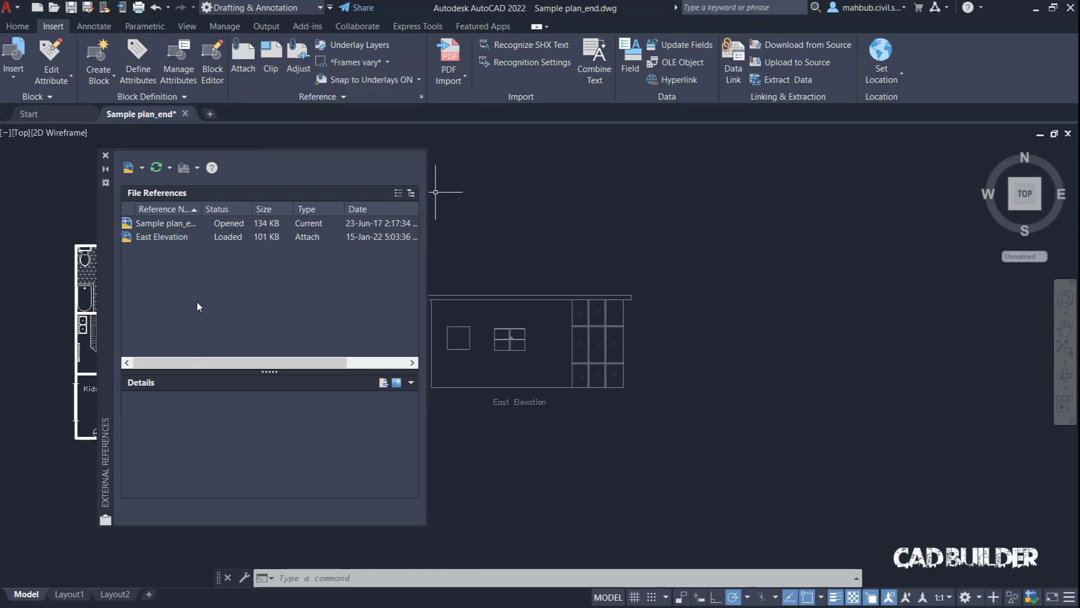
key("ctrl+z")
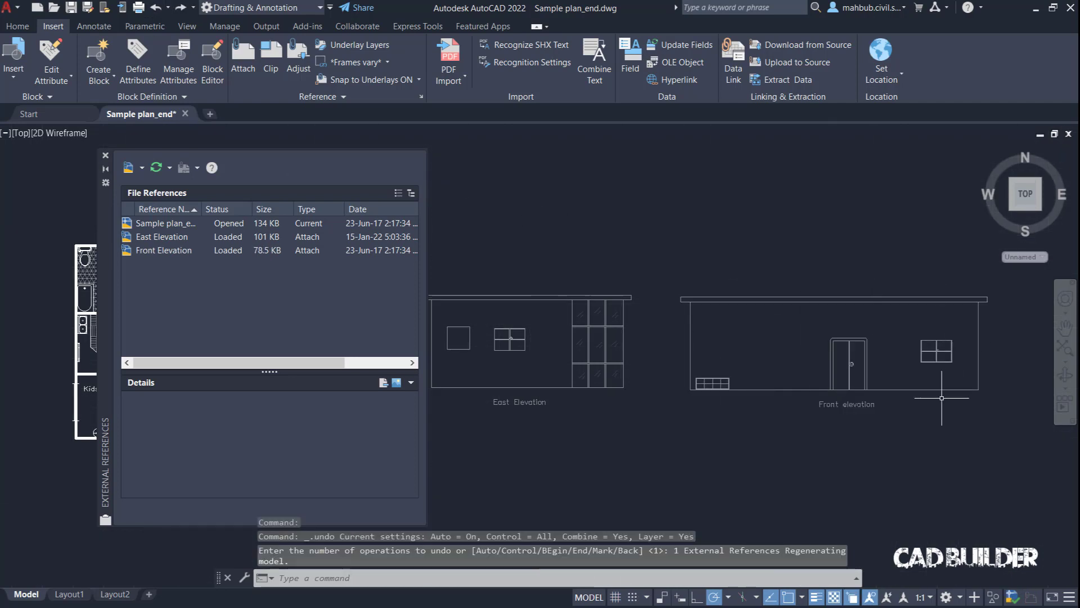
key("ctrl+y")
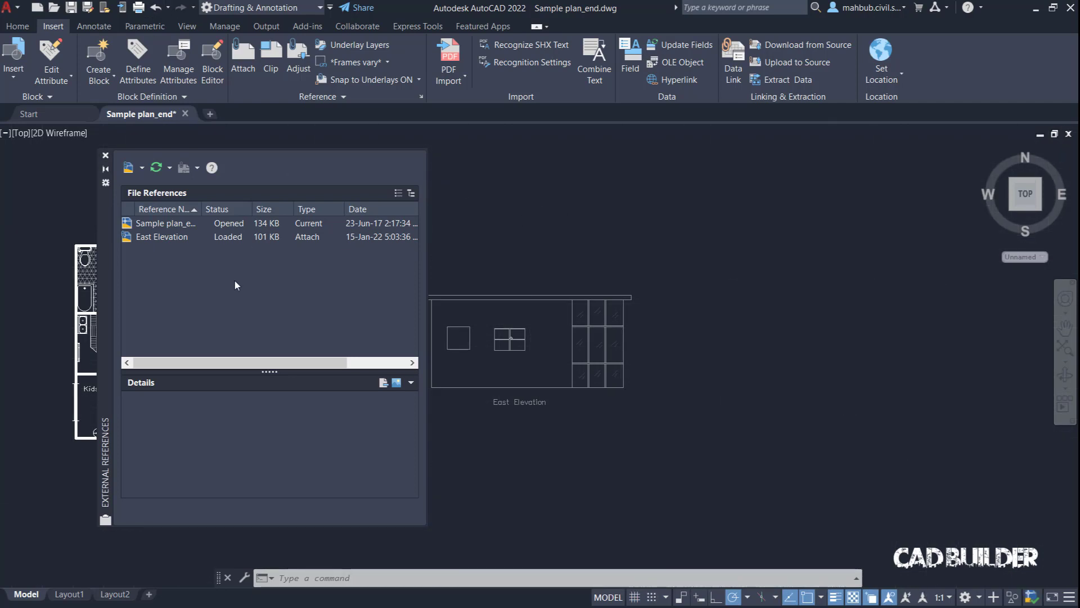
left_click(156, 10)
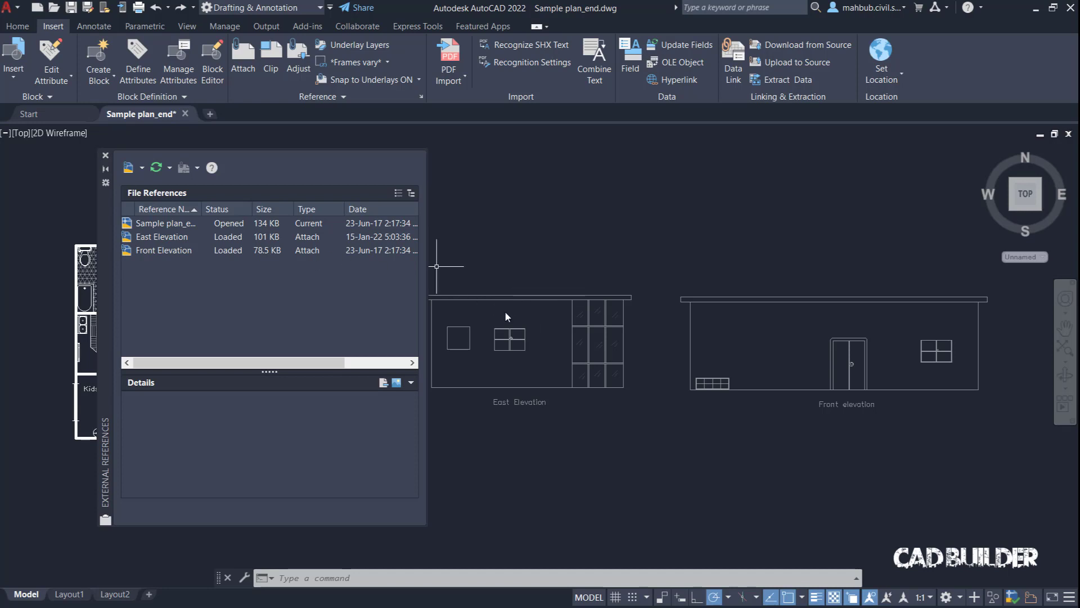
Bind the Front Elevation reference into the drawing using the Bind type.
right_click(186, 251)
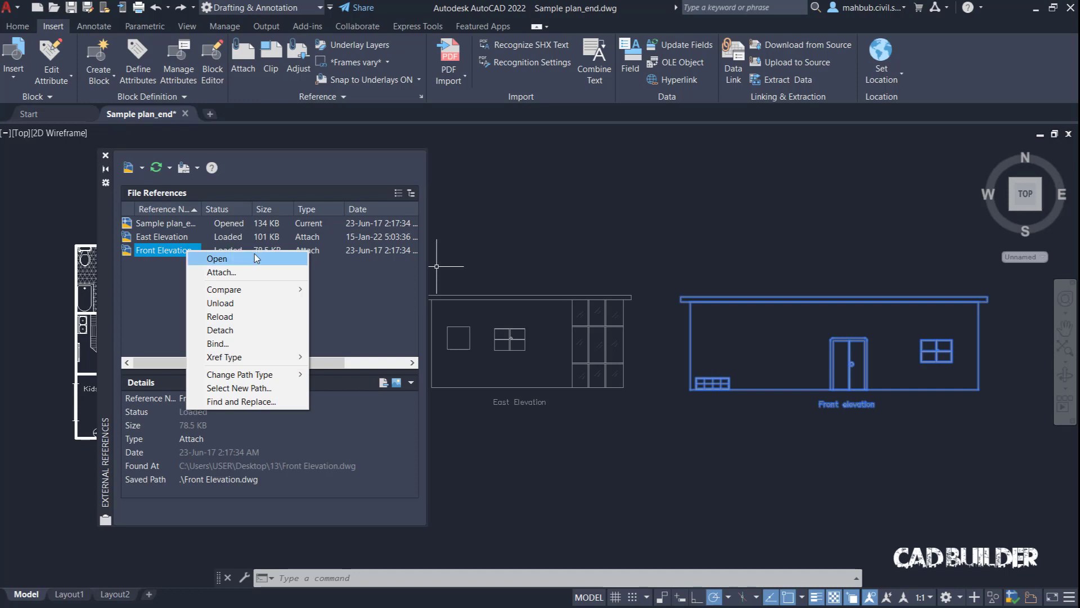
left_click(218, 345)
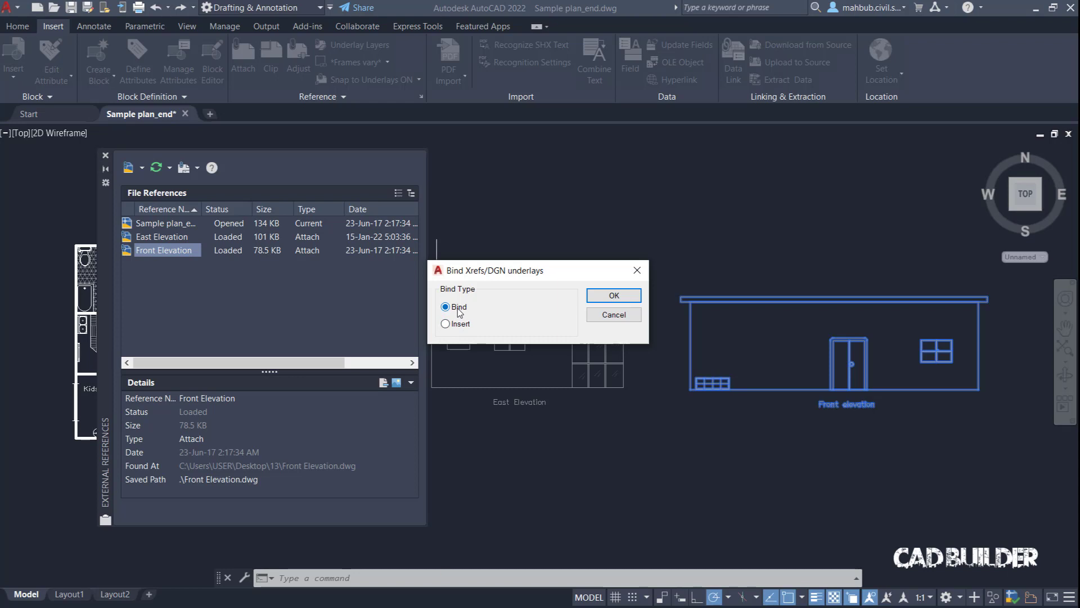
left_click(612, 296)
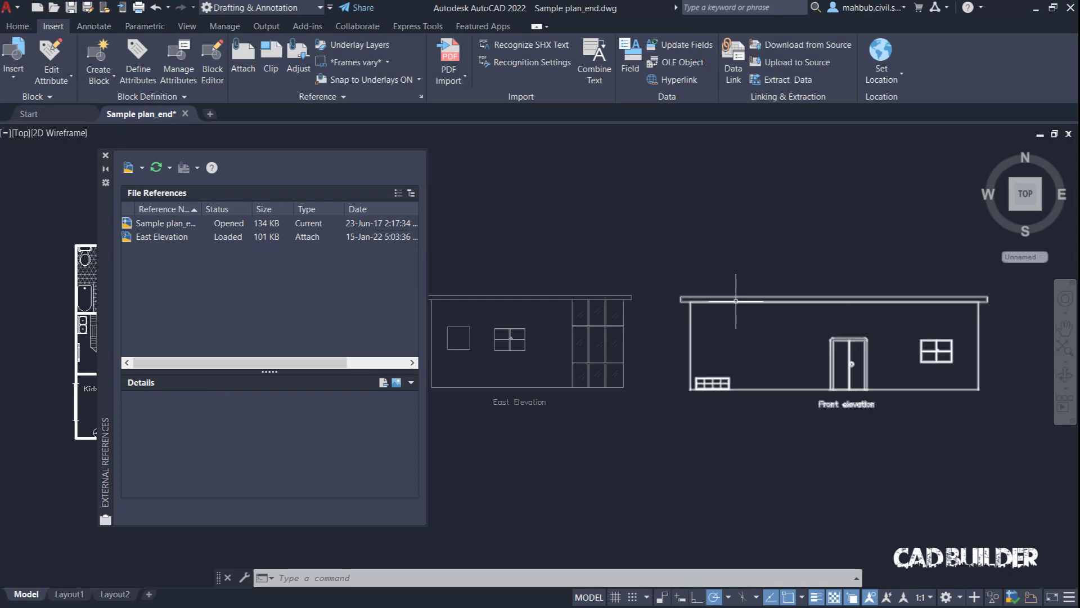
mouse_move(736, 301)
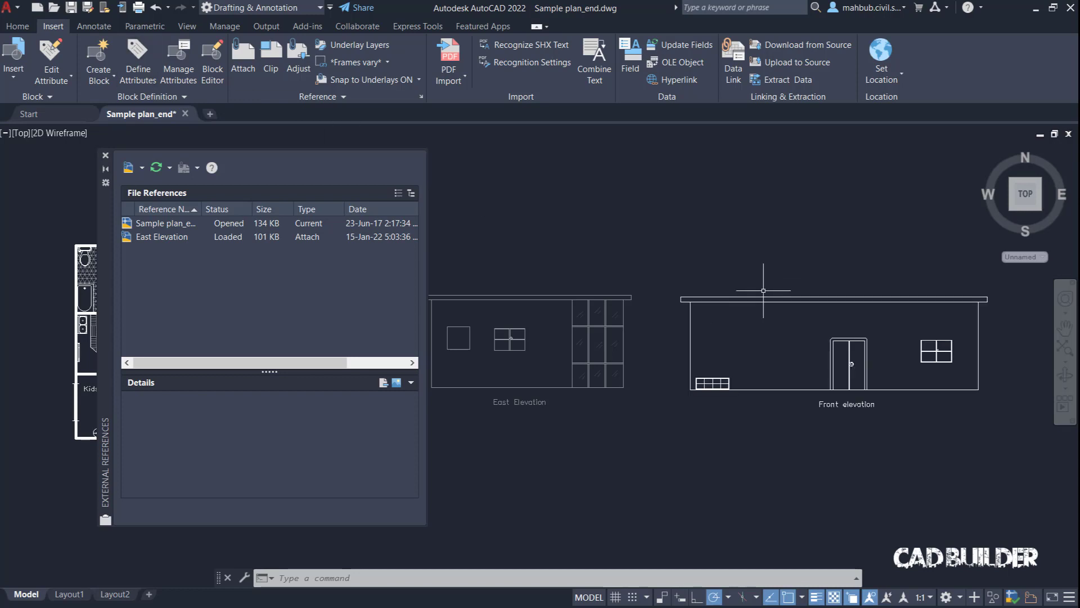
Look for Front Elevation among the drawing's insertable blocks, and undo the binding of the reference.
left_click(16, 27)
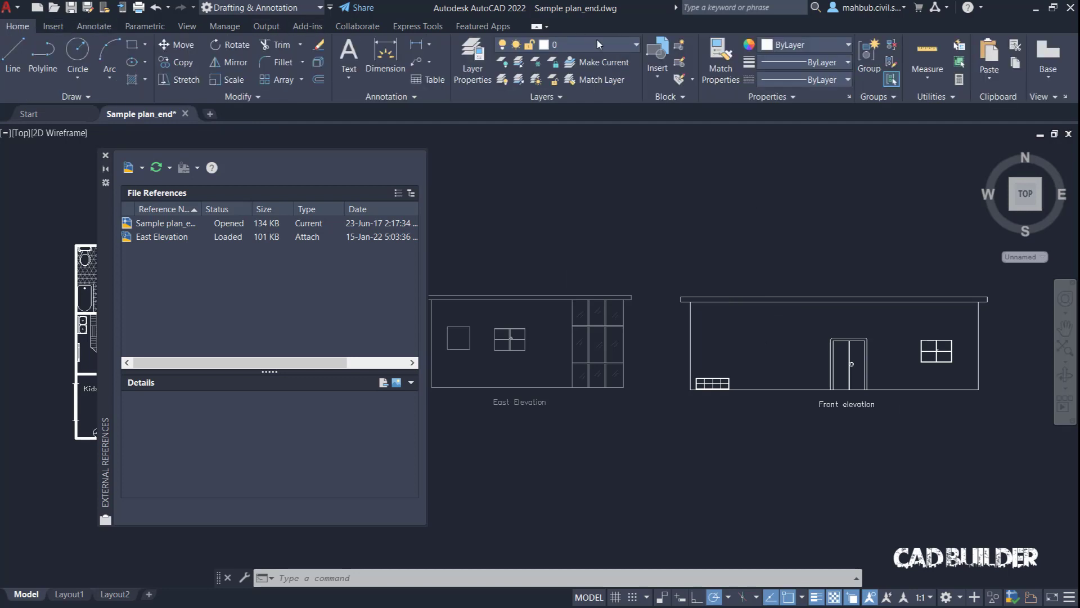
left_click(660, 80)
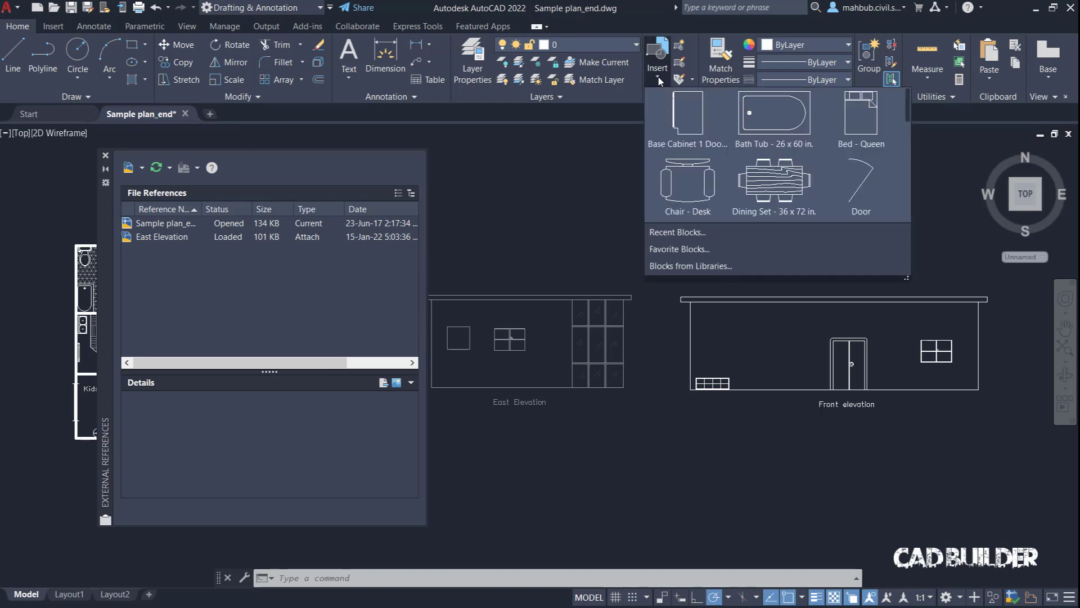
scroll(770, 152, "down", 2)
scroll(787, 177, "down", 2)
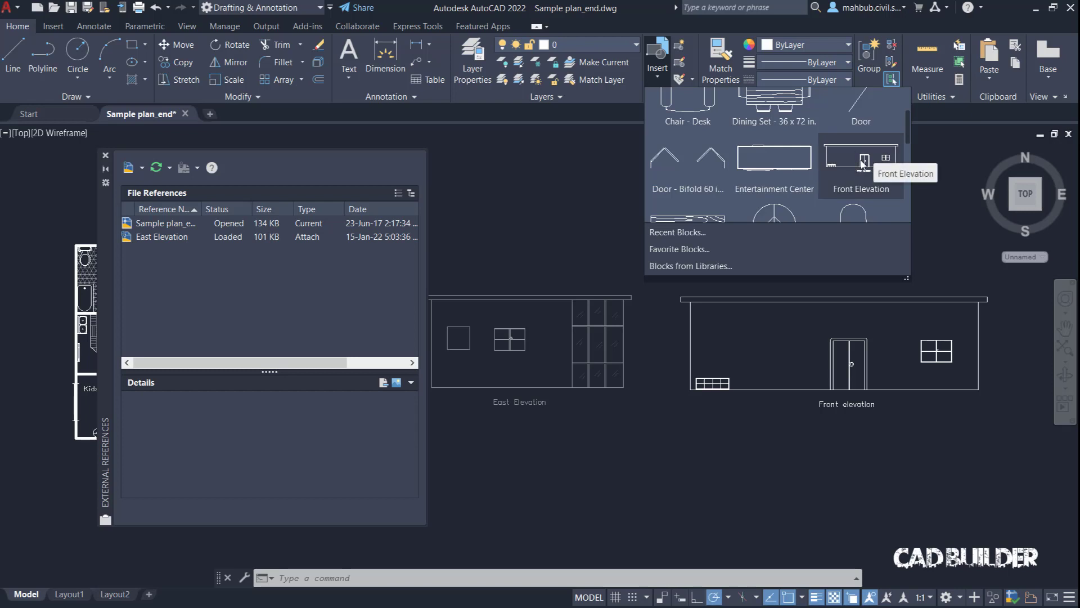
scroll(861, 169, "down", 1)
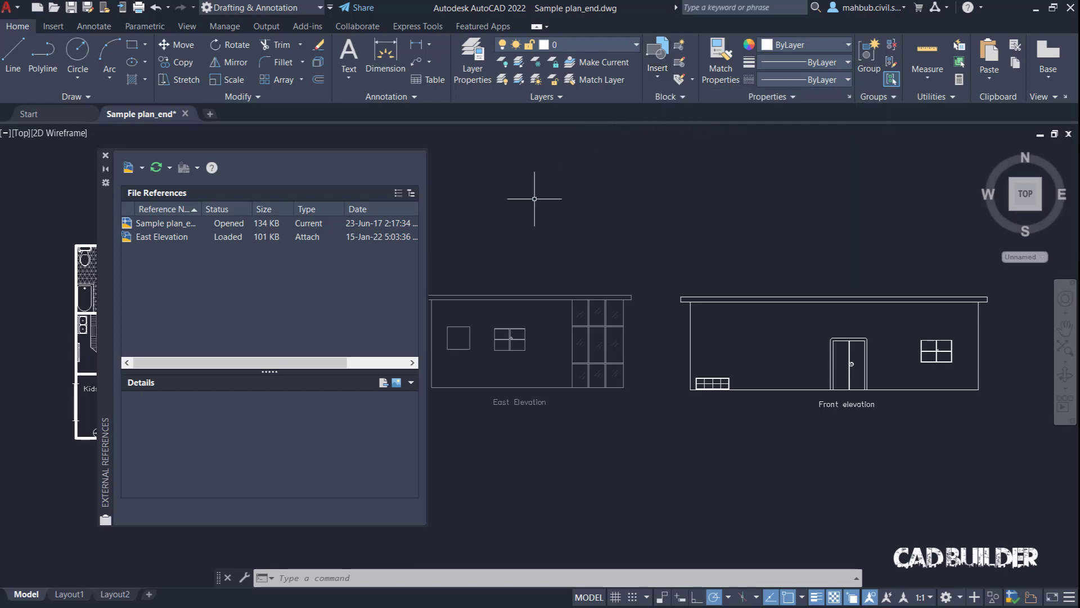
key("ctrl+z")
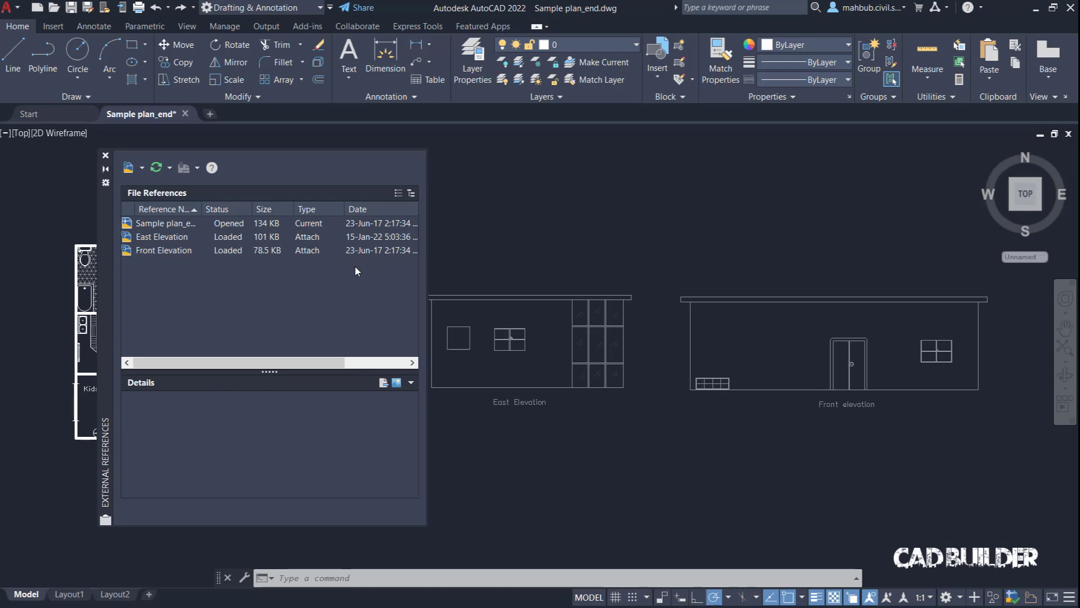
Examine the xref type and path type options for Front Elevation, and browse folder 13 for a new path without selecting a file.
left_click(231, 249)
right_click(231, 249)
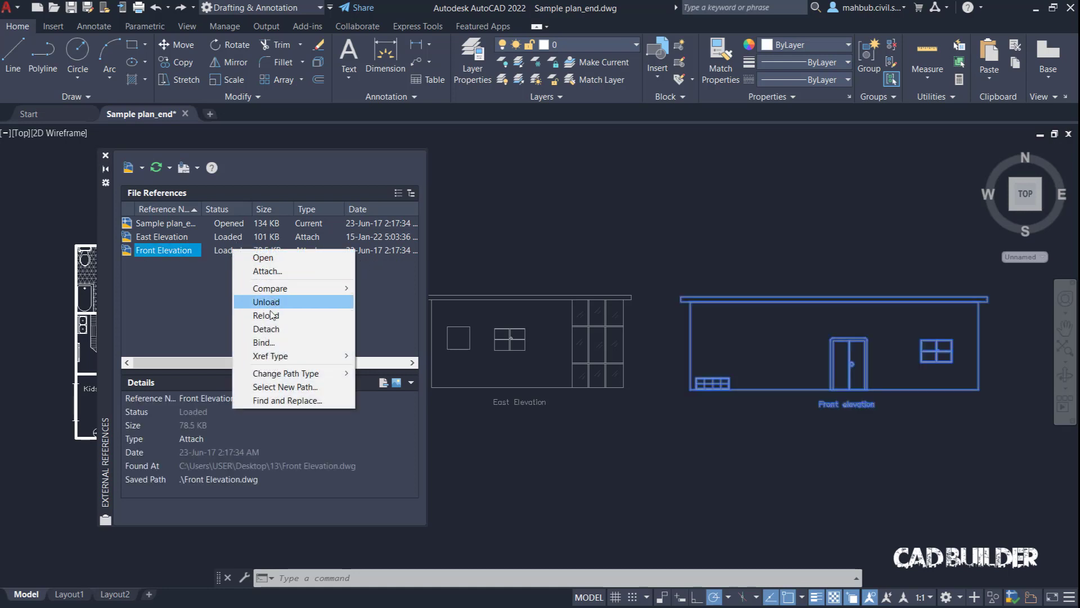
mouse_move(271, 359)
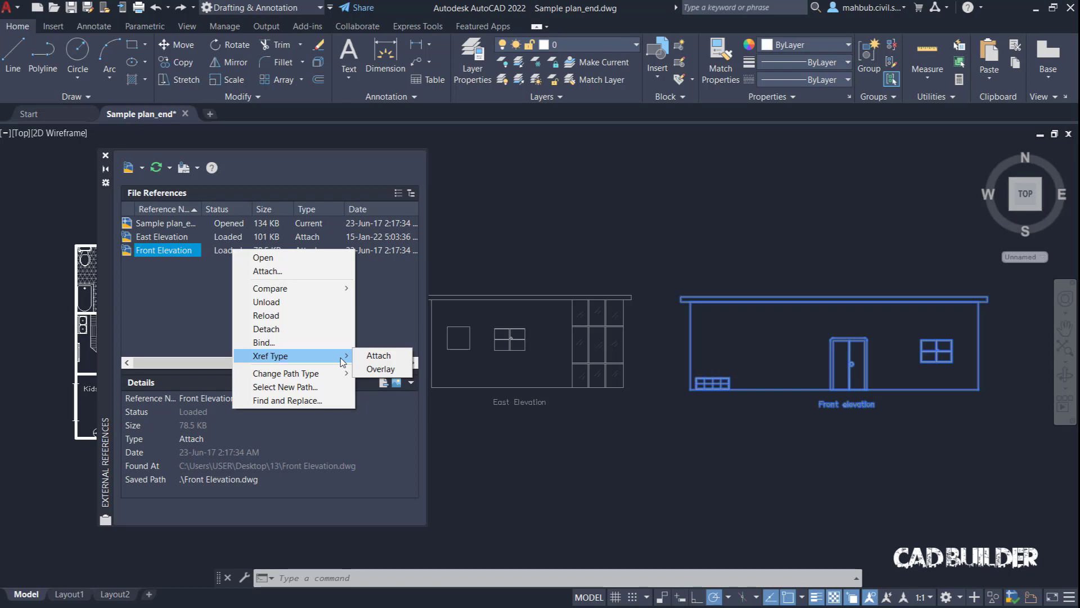
mouse_move(323, 376)
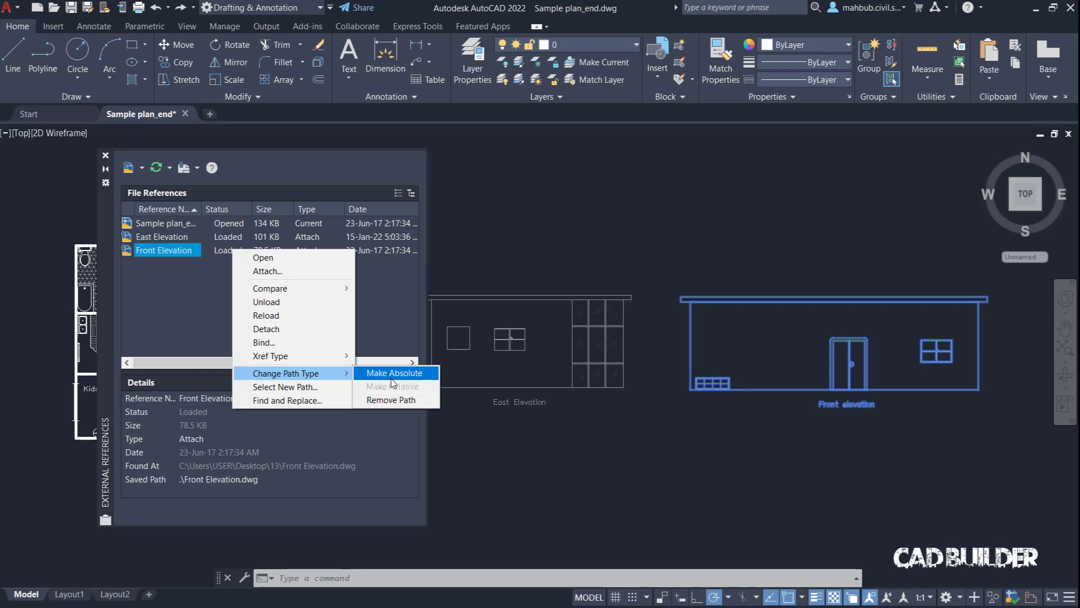
left_click(330, 387)
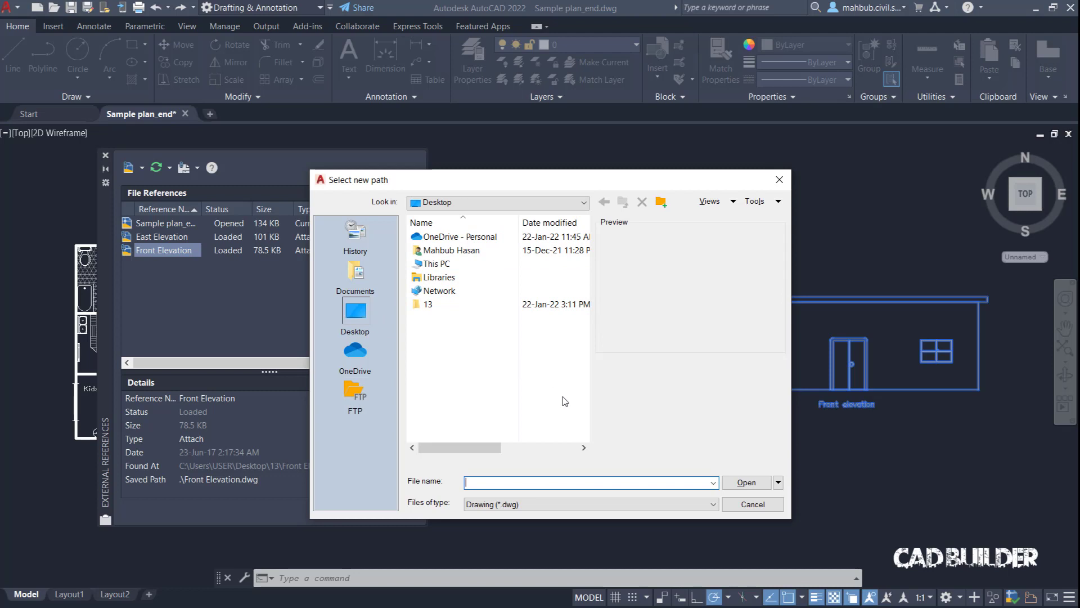
double_click(461, 304)
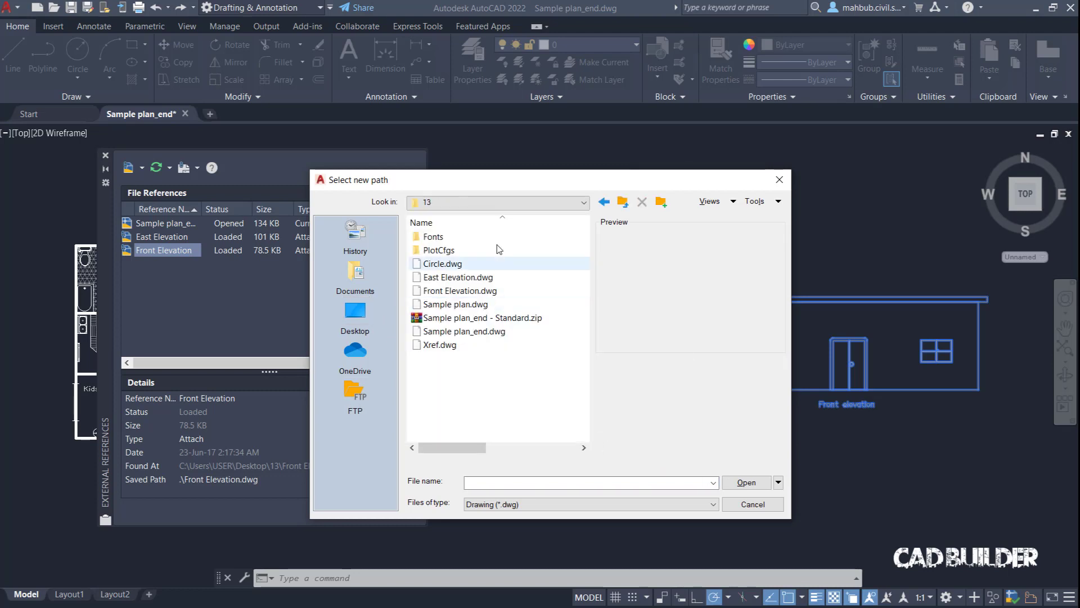
left_click(752, 505)
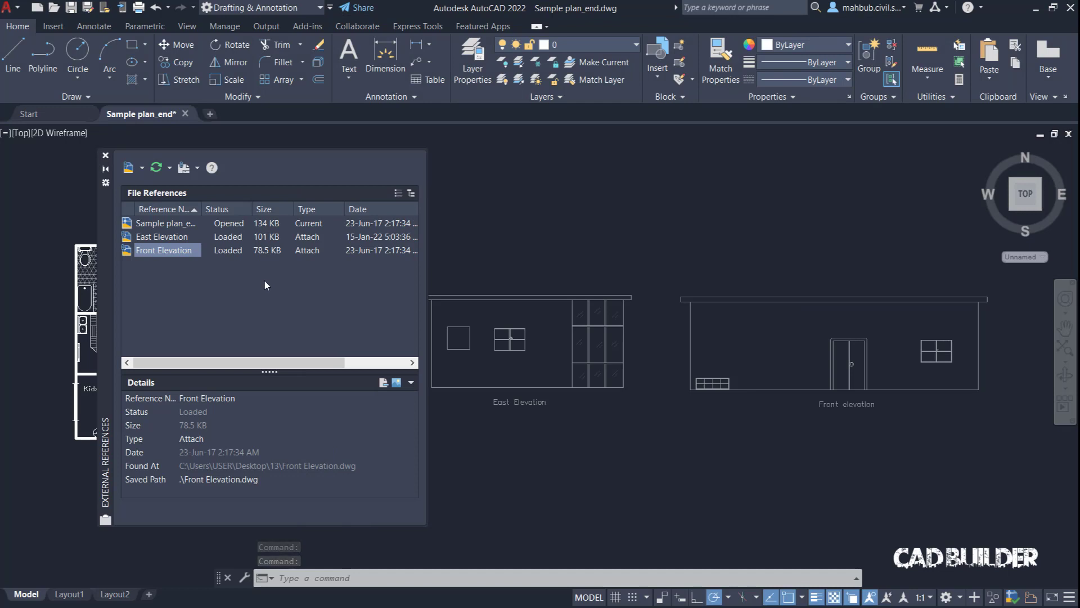
Check the Find and Replace option for the Front Elevation reference, and clear the selection in the references list.
right_click(233, 250)
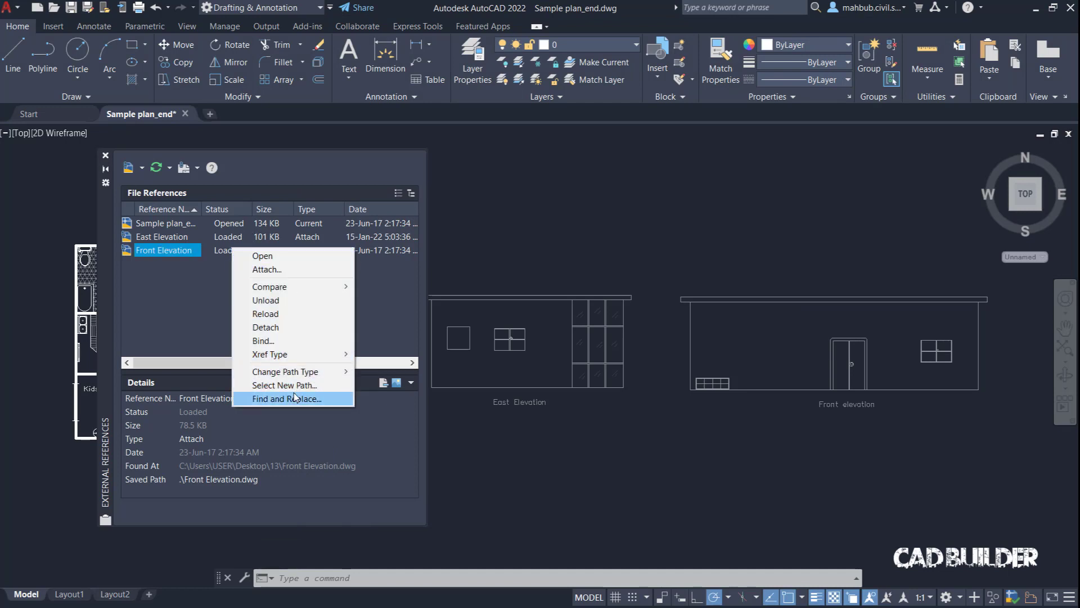
left_click(184, 326)
left_click(184, 325)
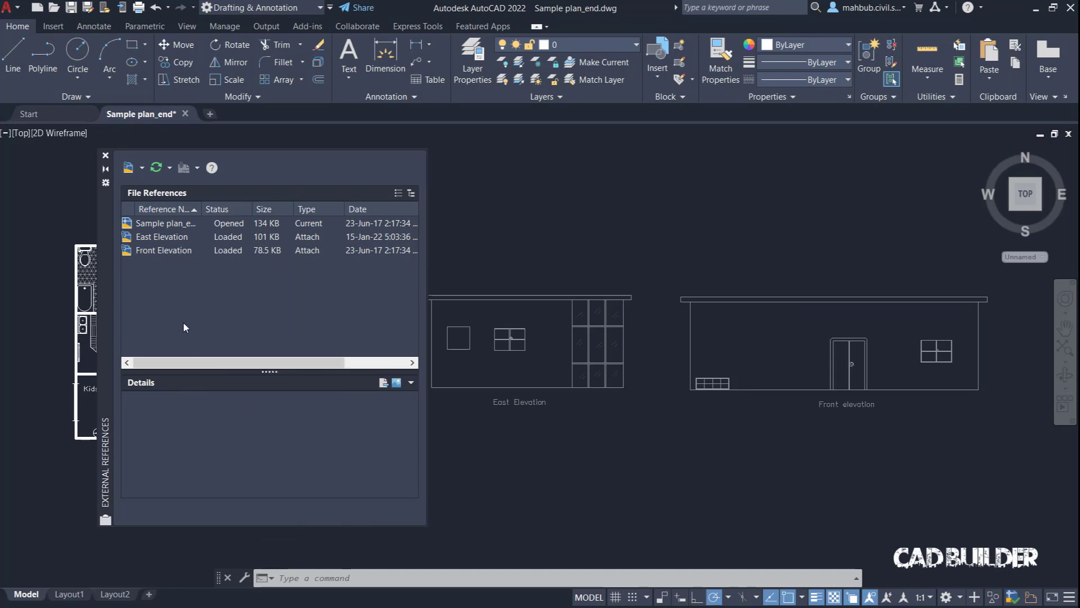